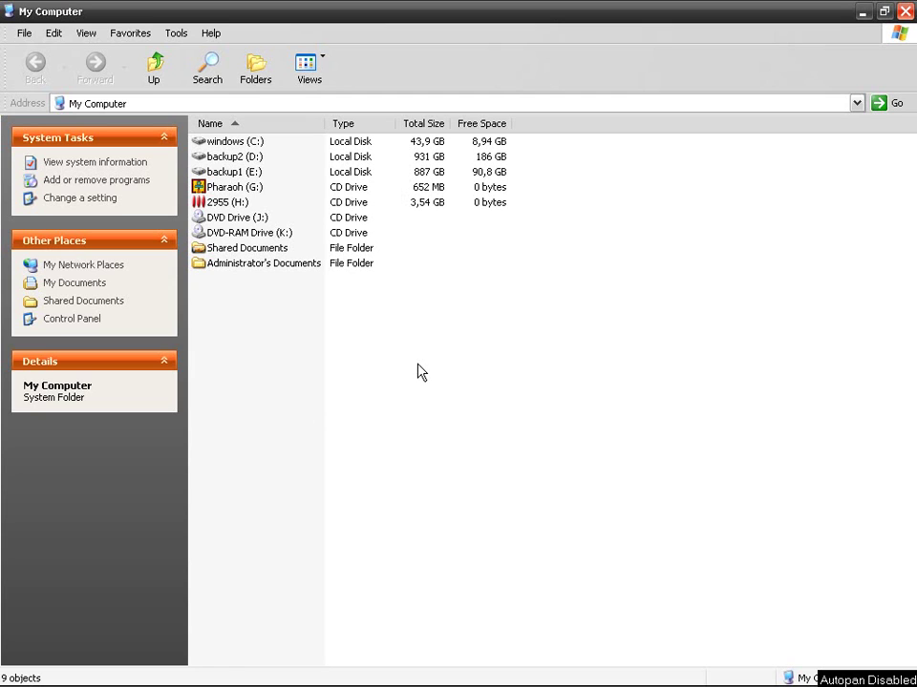
Step: Launch OpenOffice.org from the Start menu's All Programs list
left_click(35, 668)
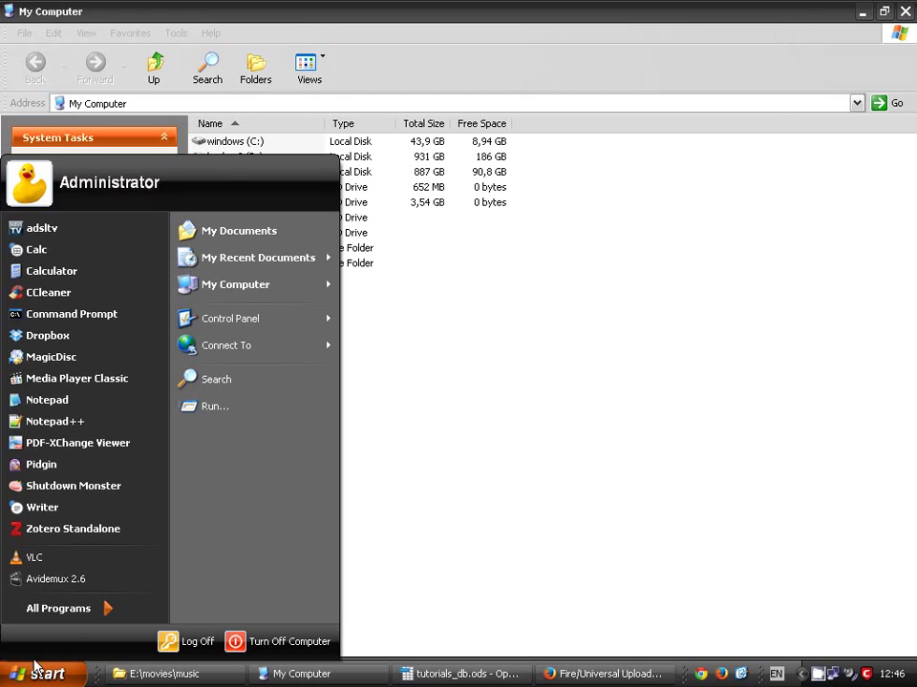
left_click(113, 608)
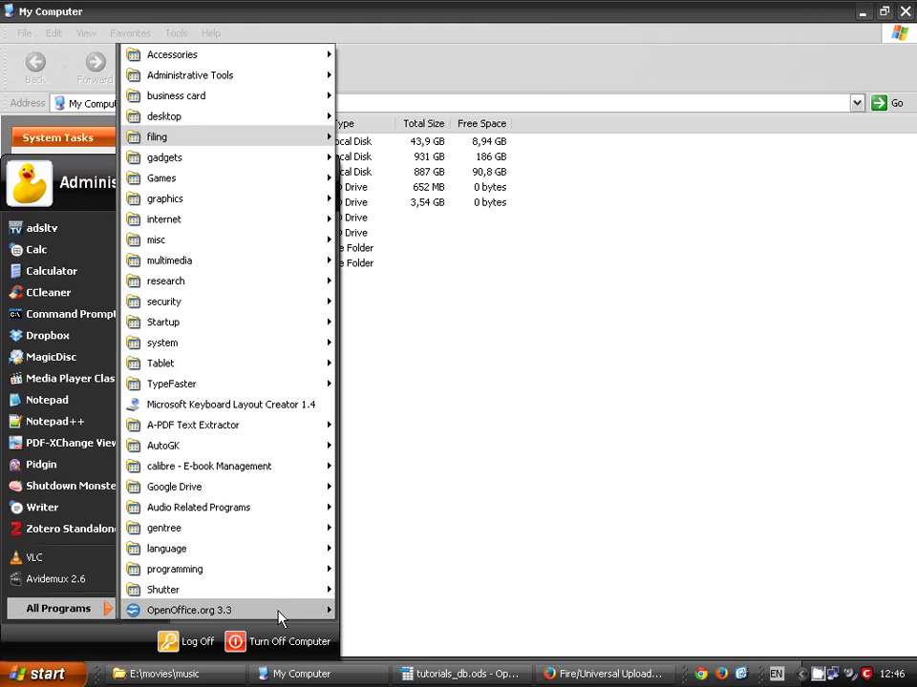
mouse_move(302, 611)
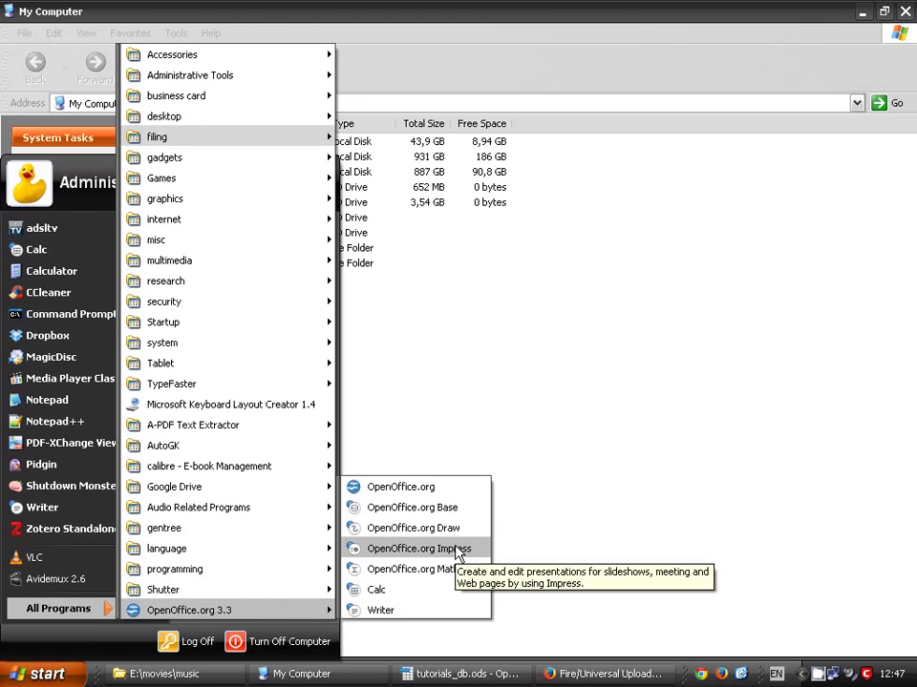
left_click(446, 488)
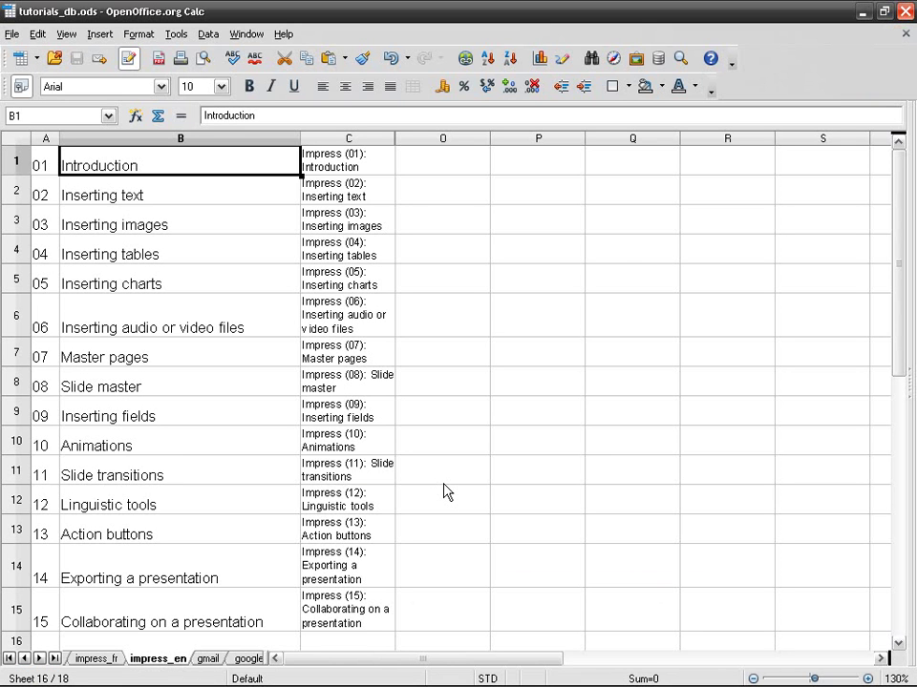
Step: Close the tutorials spreadsheet and launch the OpenOffice.org Start Center again
key("alt+F4")
left_click(38, 674)
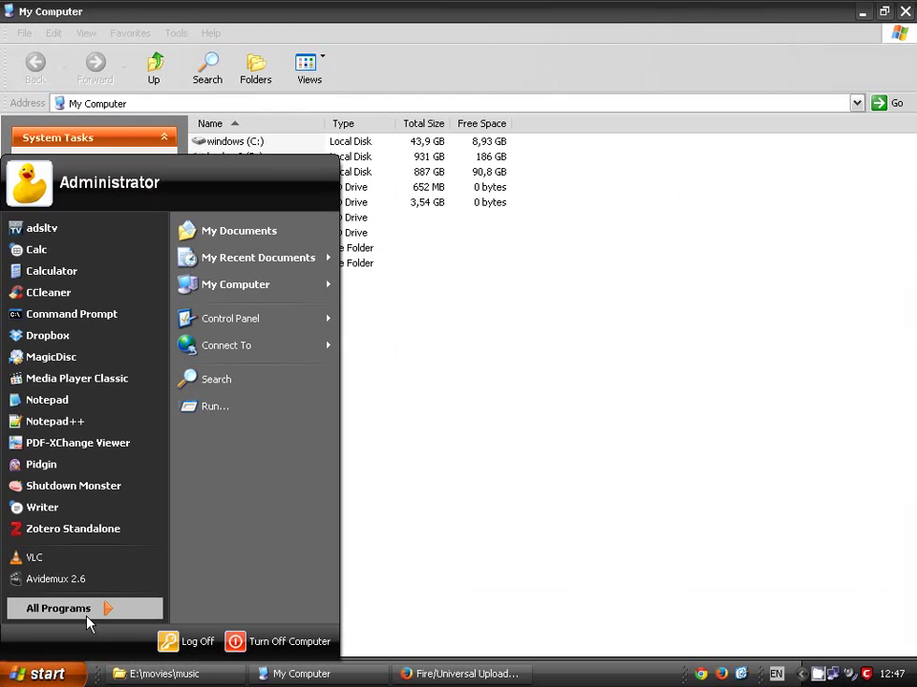
left_click(88, 623)
mouse_move(248, 620)
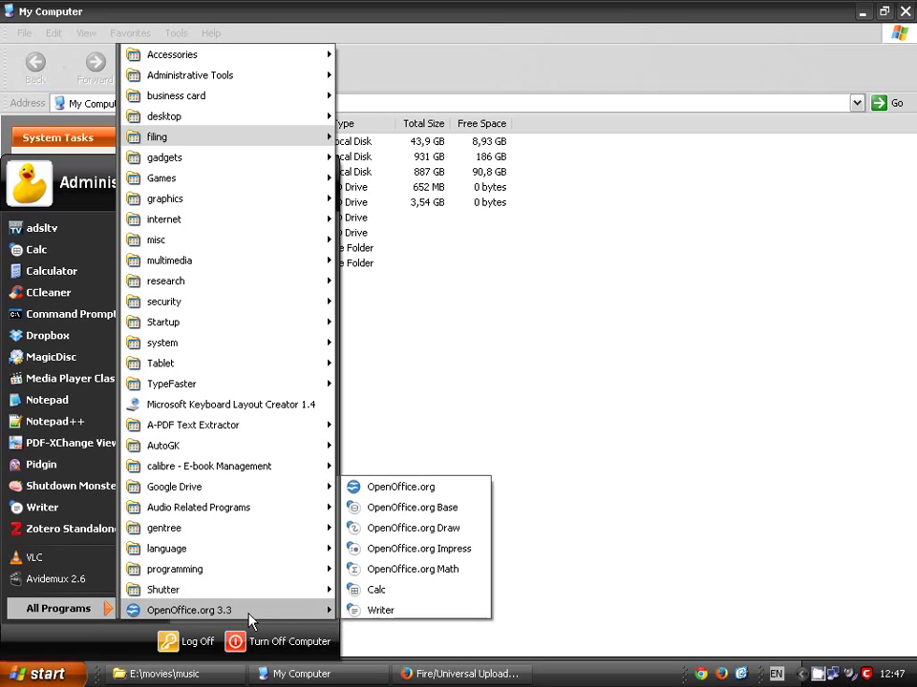
left_click(426, 486)
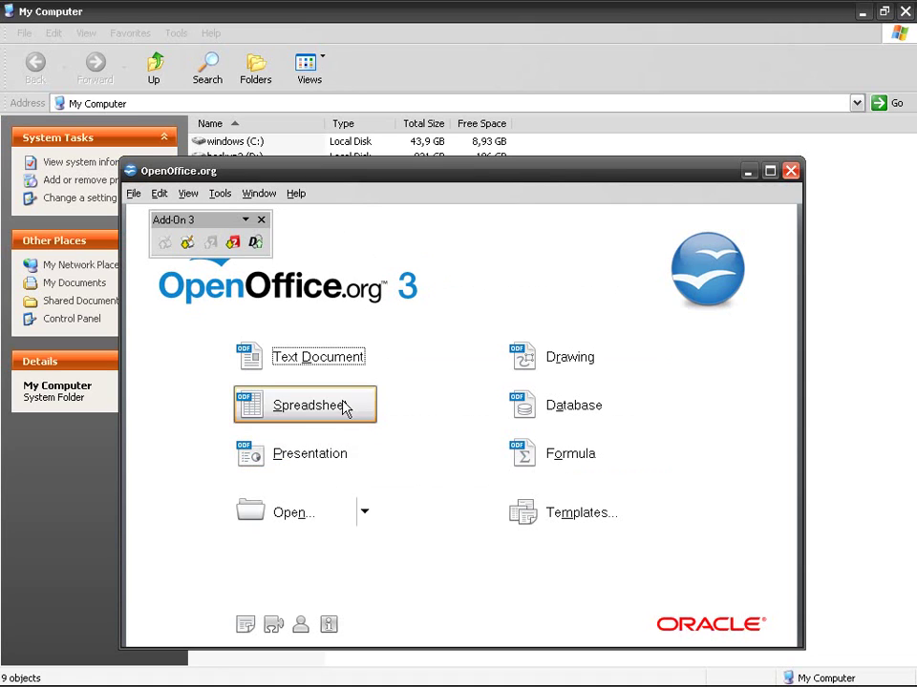
left_click(38, 674)
Step: Start a new spreadsheet and reopen tutorials_db.ods from Recent Documents
left_click(43, 250)
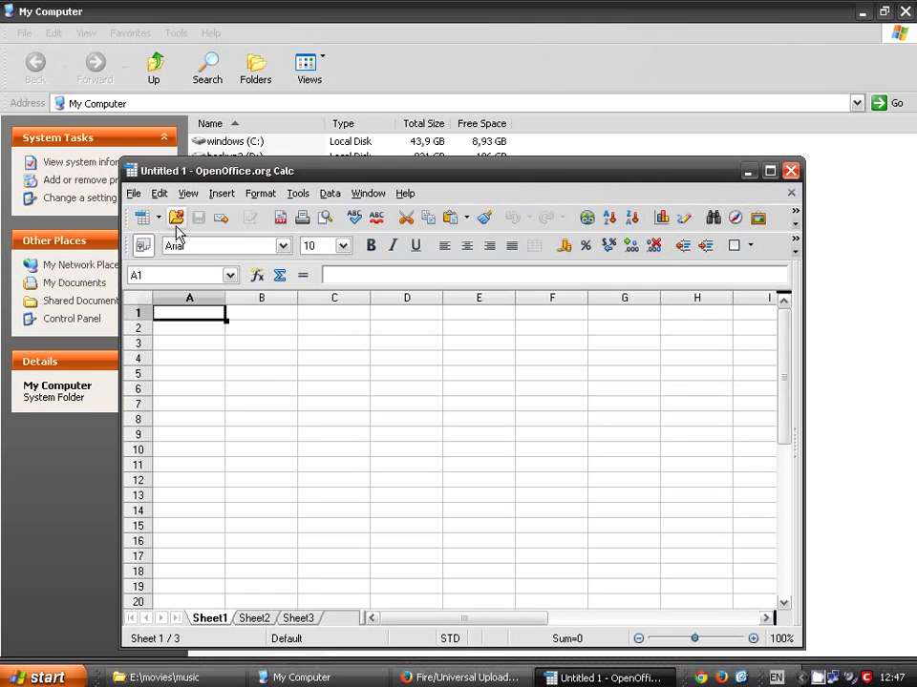
left_click(134, 193)
mouse_move(293, 246)
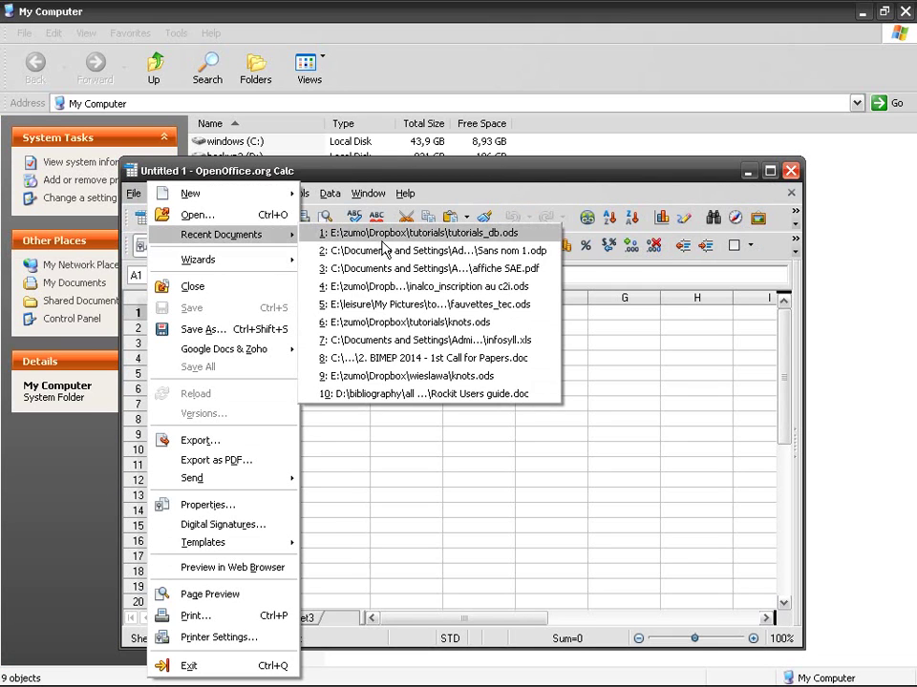
left_click(344, 228)
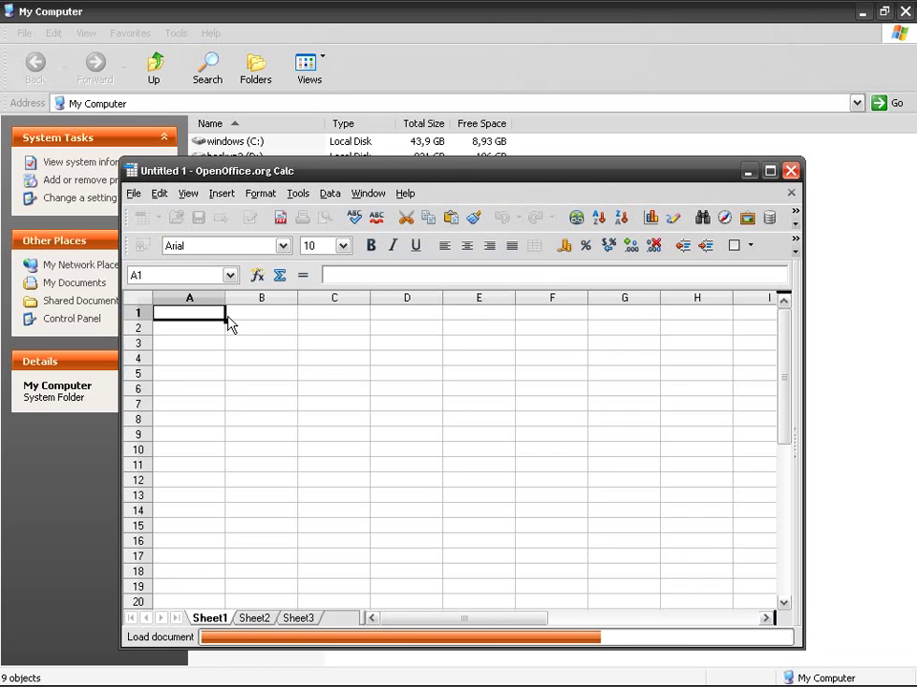
Step: Maximize the tutorials_db.ods window and select cell B1 'Introduction' on the impress_en sheet
double_click(457, 176)
left_click(252, 276)
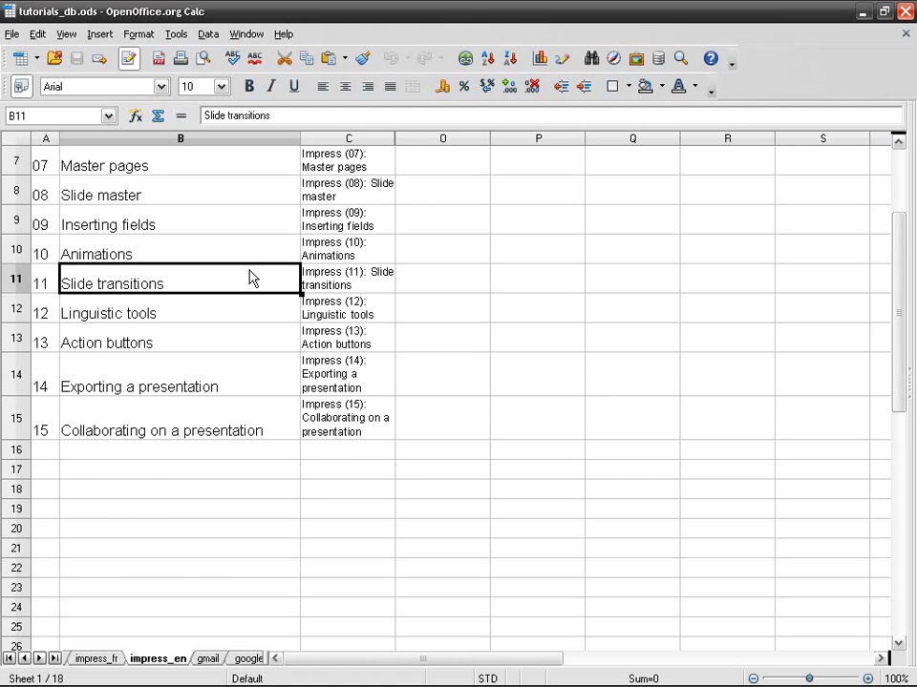
scroll(253, 278, "up", 2)
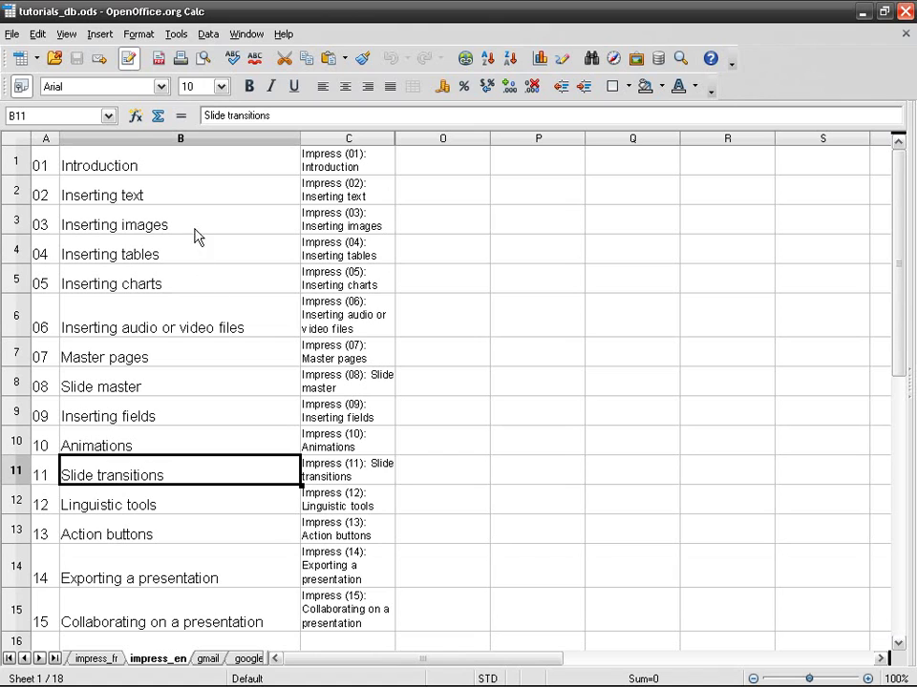
left_click(140, 161)
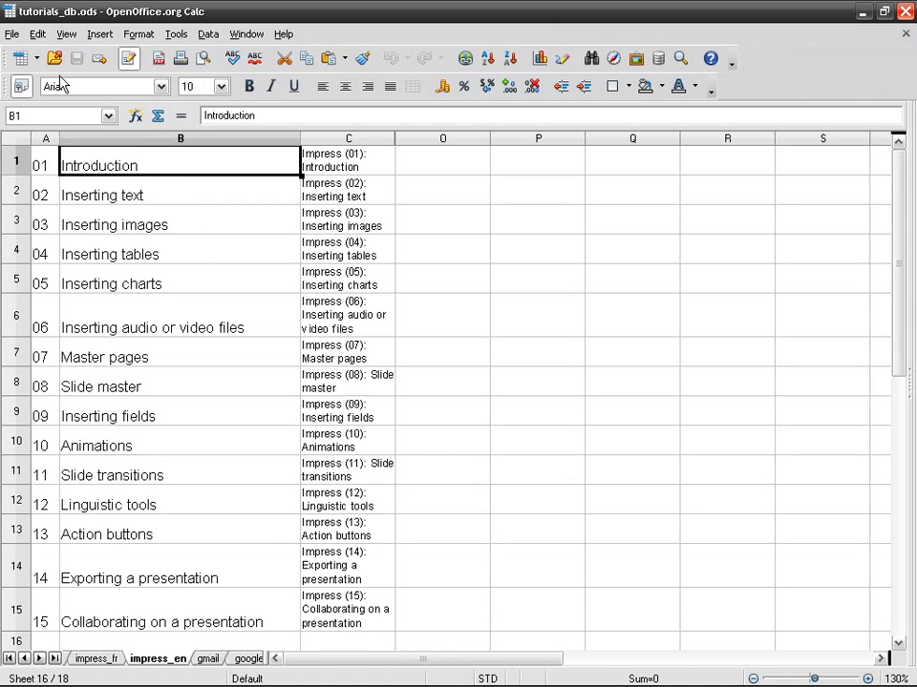
left_click(12, 34)
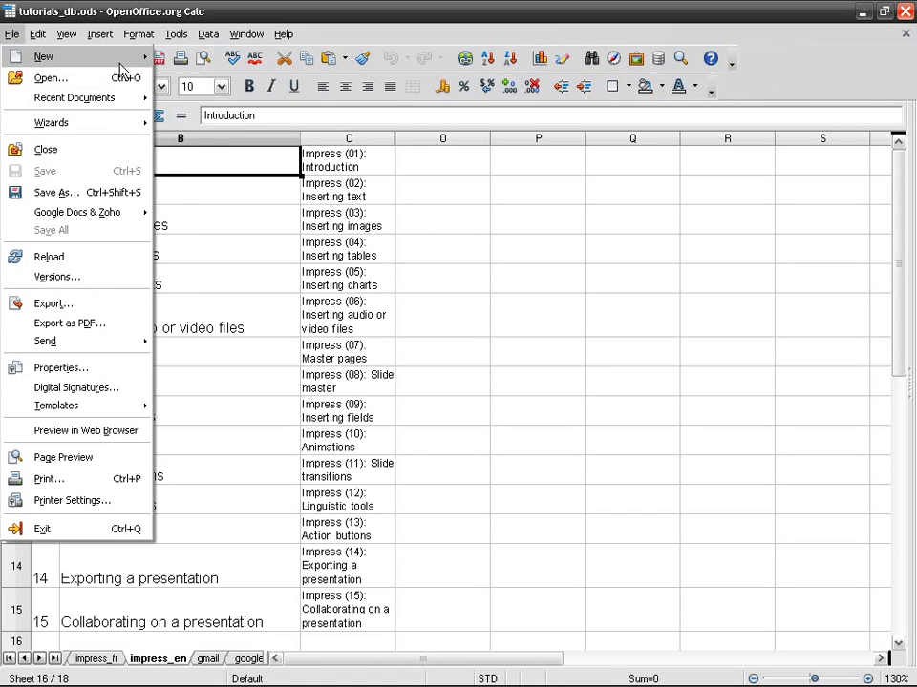
Step: Start a new presentation as Empty presentation, leaving 'Do not show this wizard again' unchecked
mouse_move(114, 57)
left_click(267, 103)
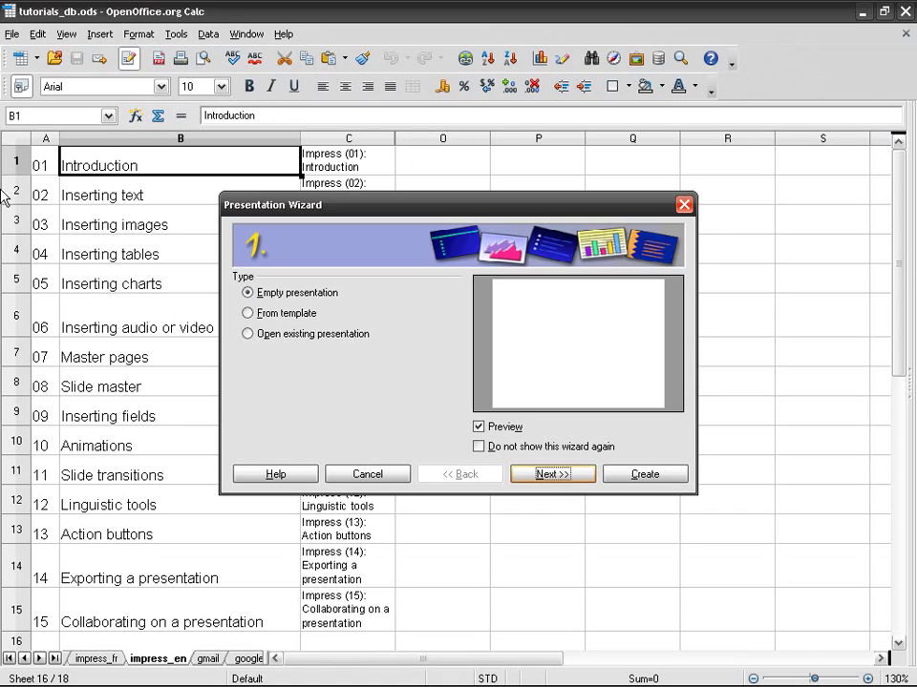
left_click(280, 294)
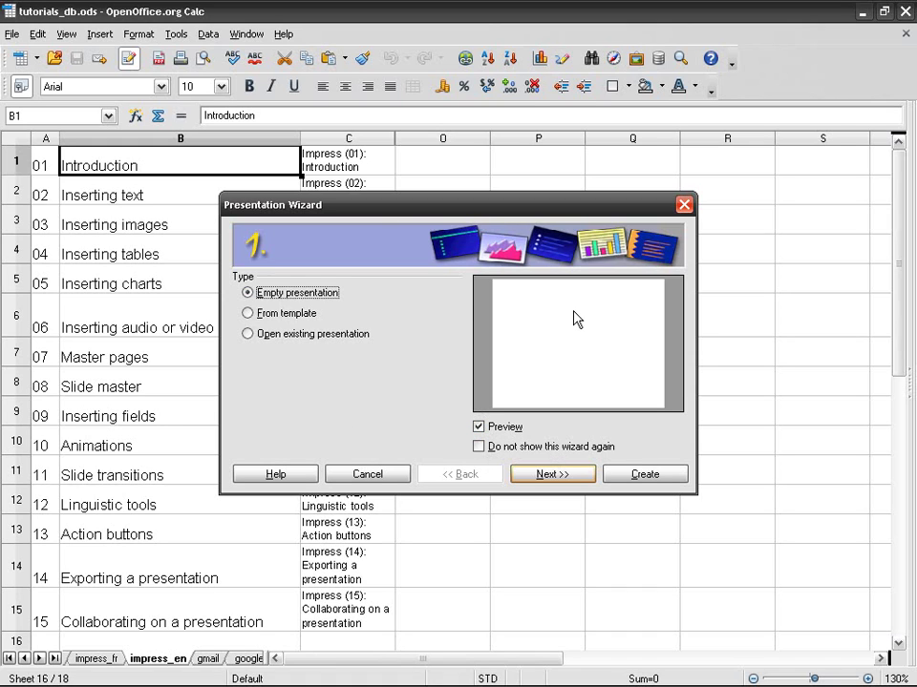
left_click(479, 448)
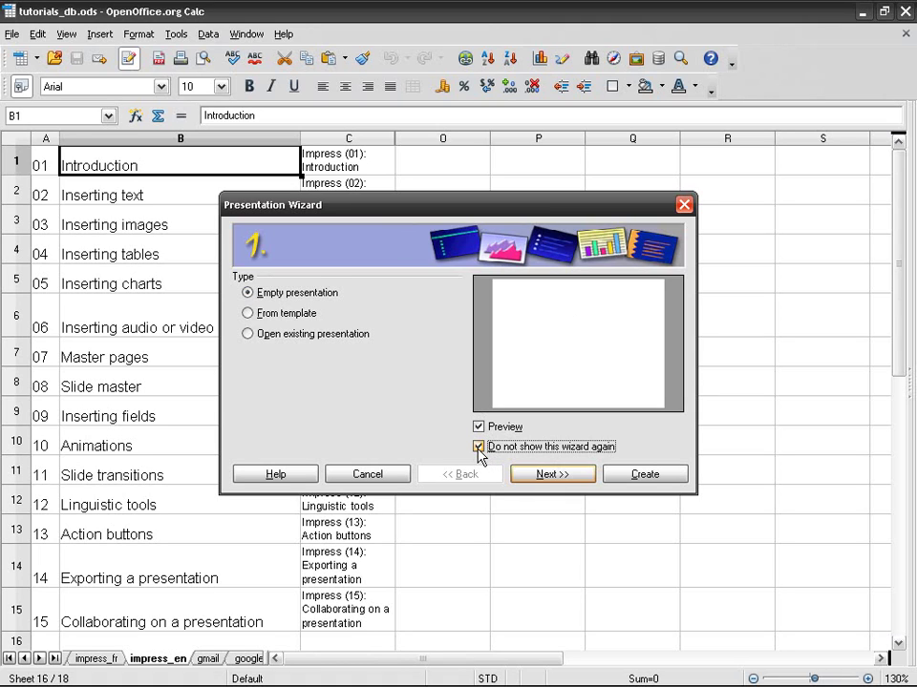
left_click(478, 448)
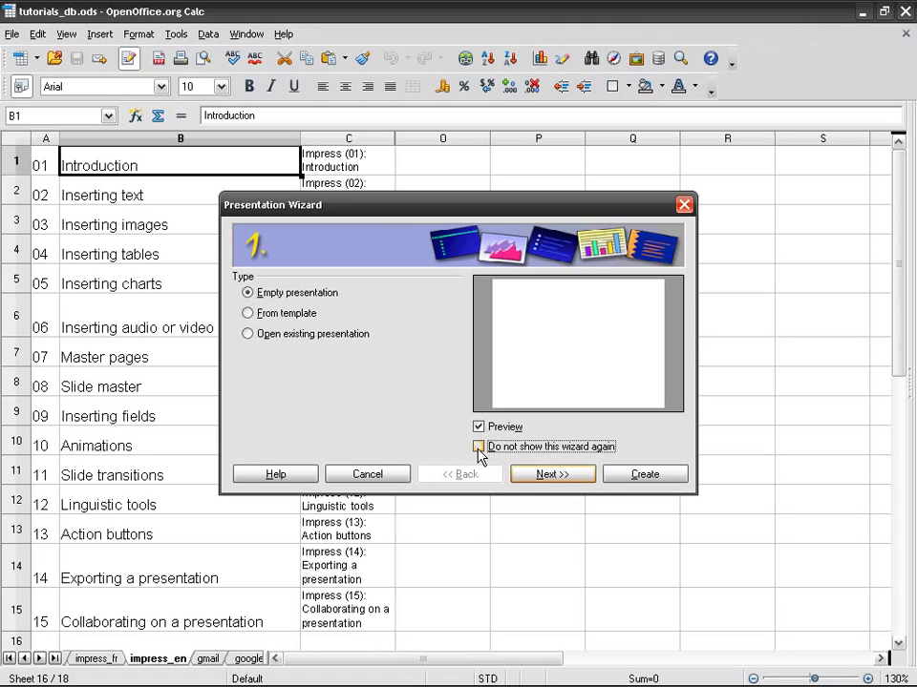
Step: Create the empty presentation, widen the slide area, and browse Save As file types before cancelling
left_click(660, 476)
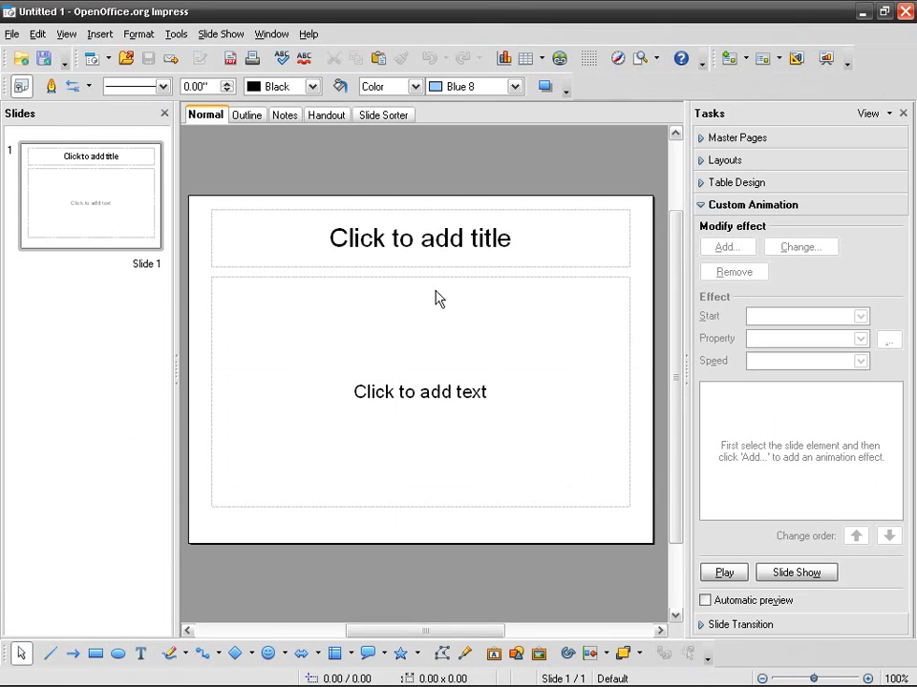
left_click_drag(693, 229, 713, 227)
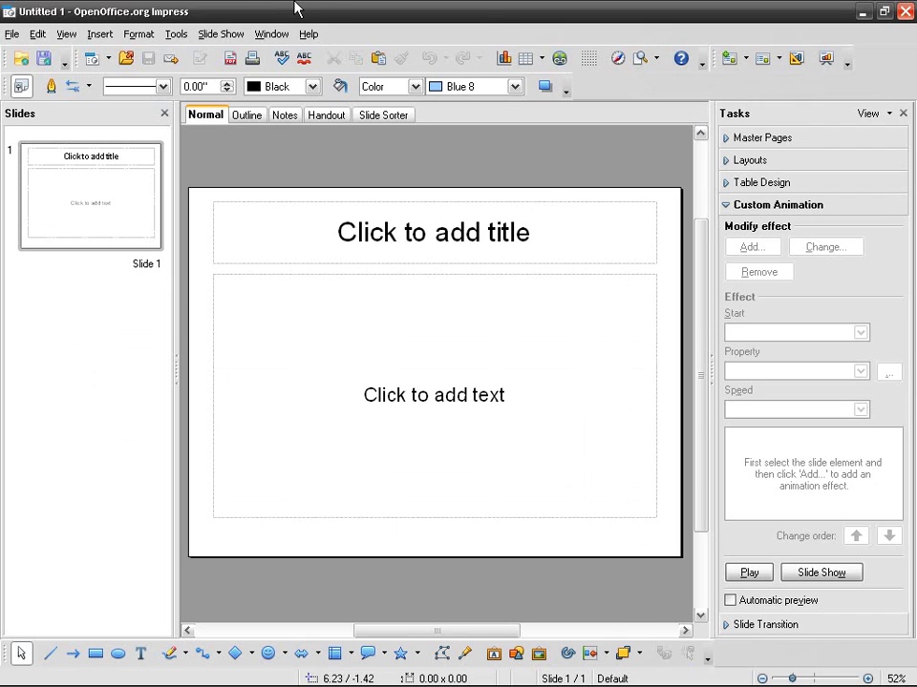
left_click(11, 35)
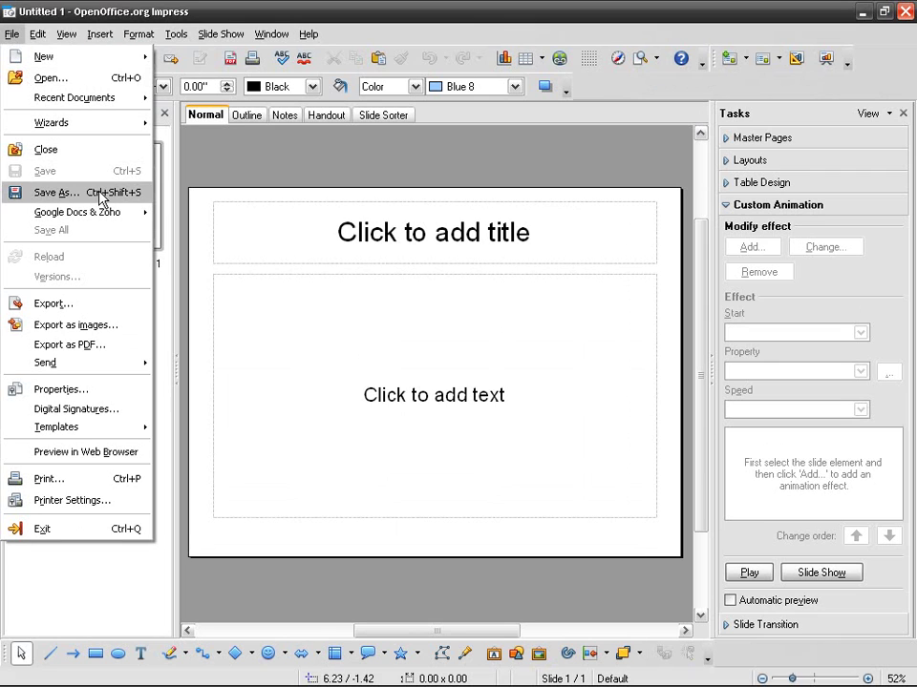
left_click(101, 194)
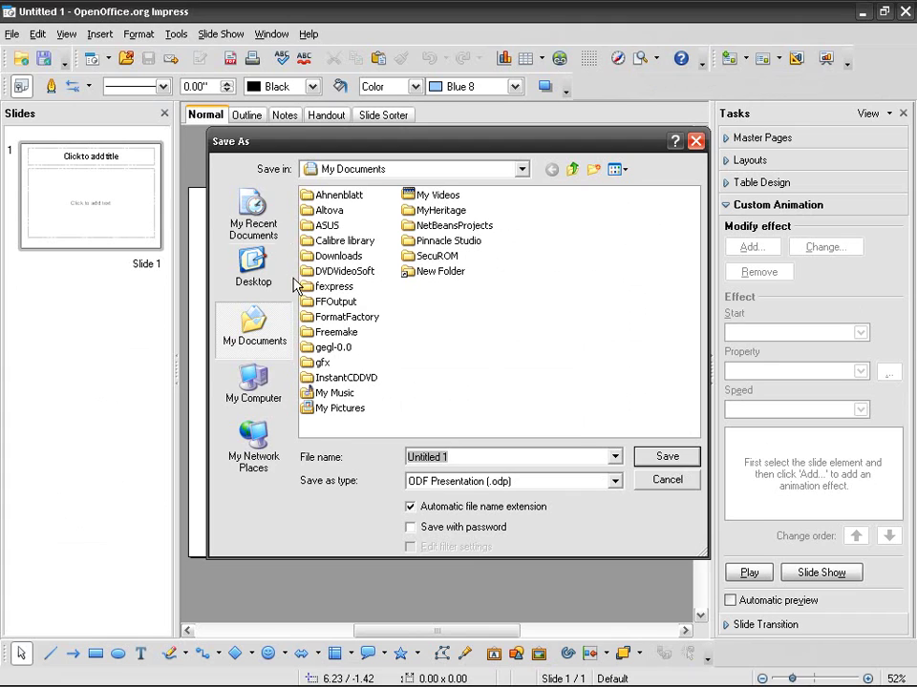
left_click(615, 482)
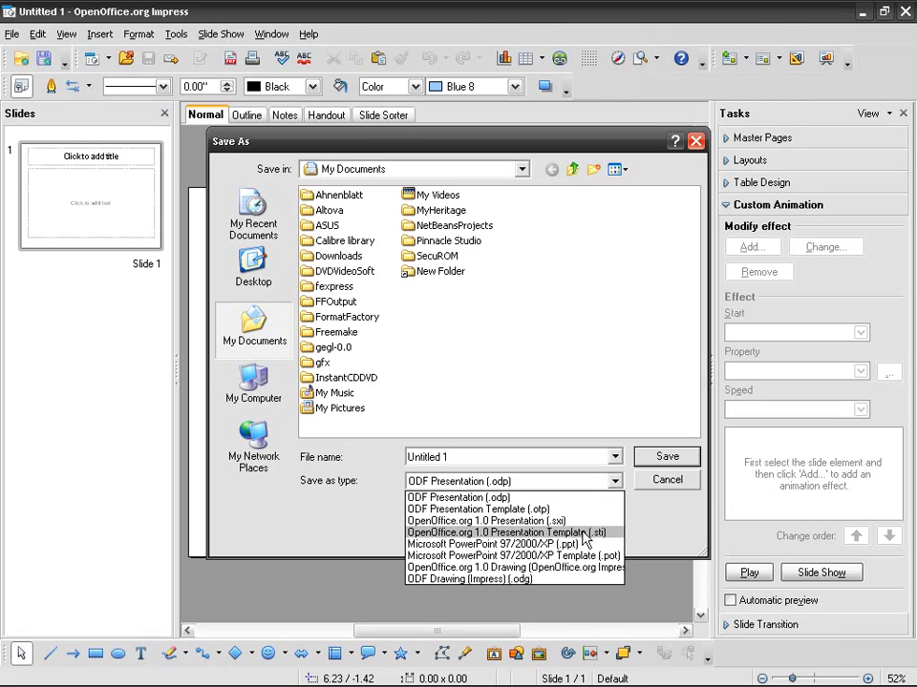
key("Escape")
left_click(667, 480)
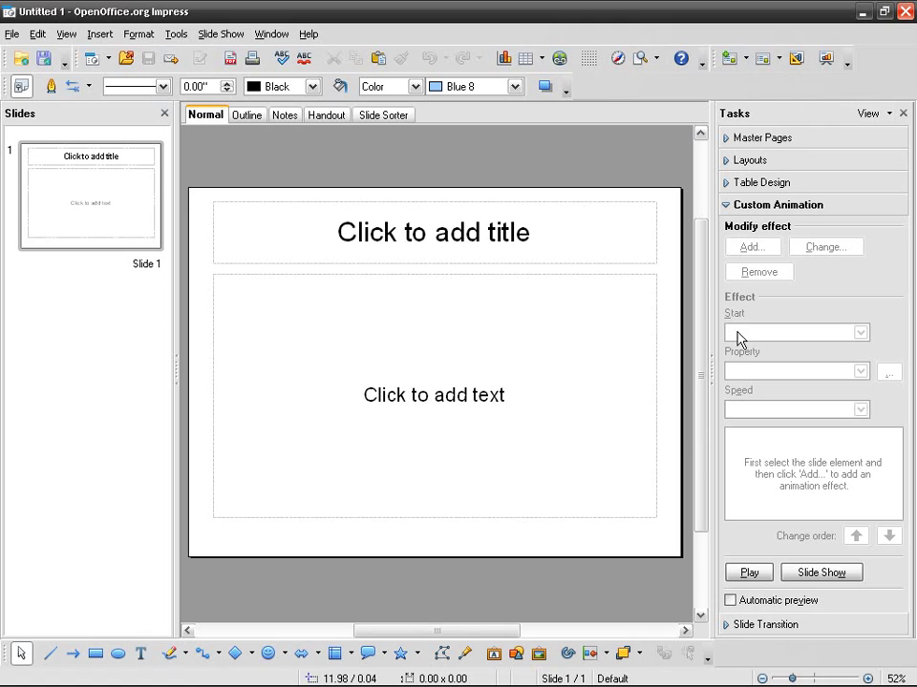
Step: Hide and restore the Tasks pane, then drag its splitter right to widen the slide
left_click(712, 372)
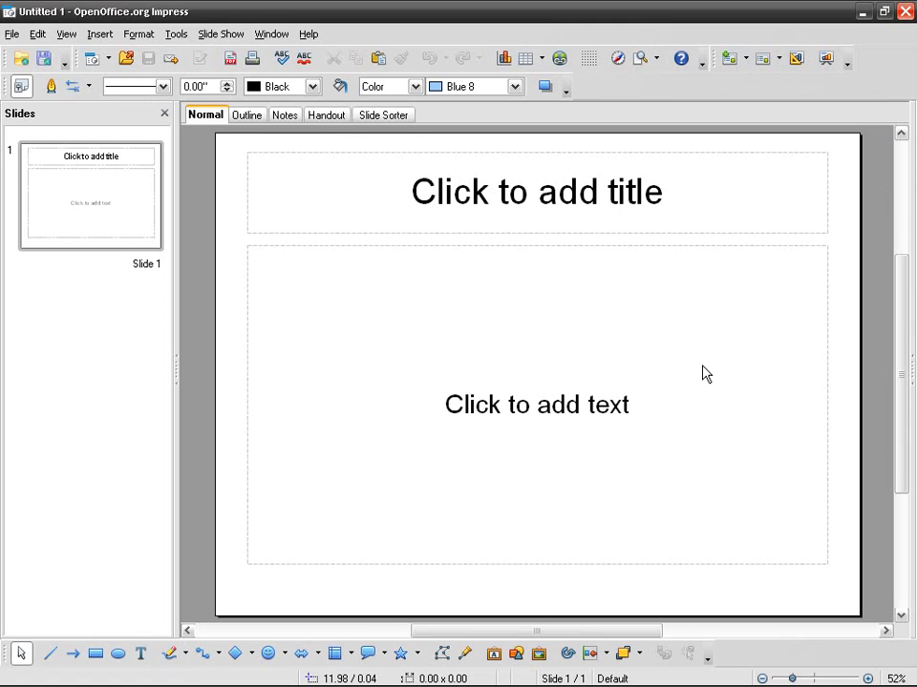
left_click(912, 374)
left_click_drag(716, 357, 774, 355)
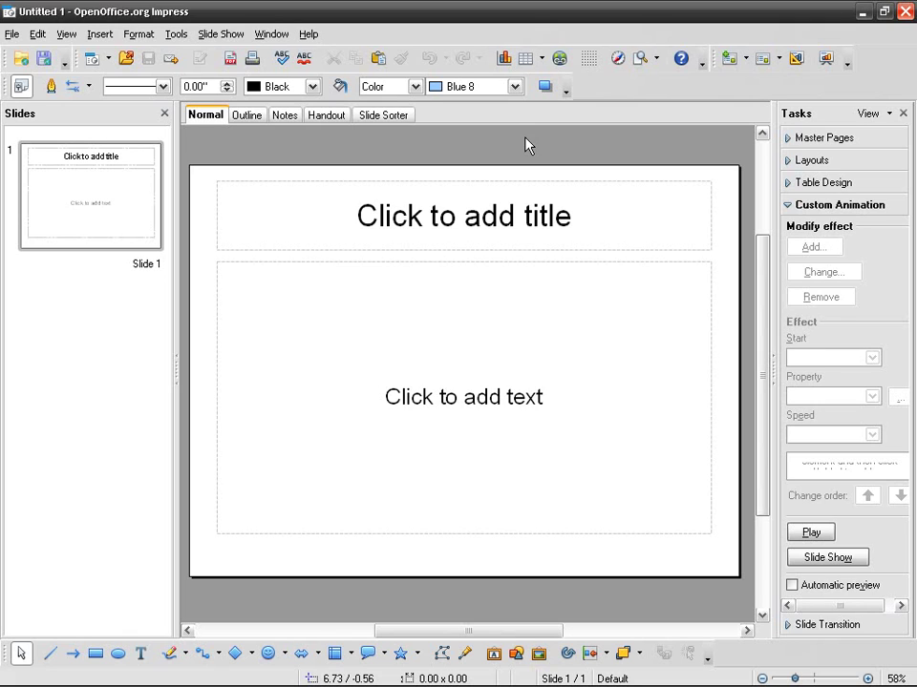
Step: Type filler text 'kfdhgdjkfshgk' in slide 1's title and 'dhfjkghdkjfhgkjdfhk' in its body
left_click(471, 207)
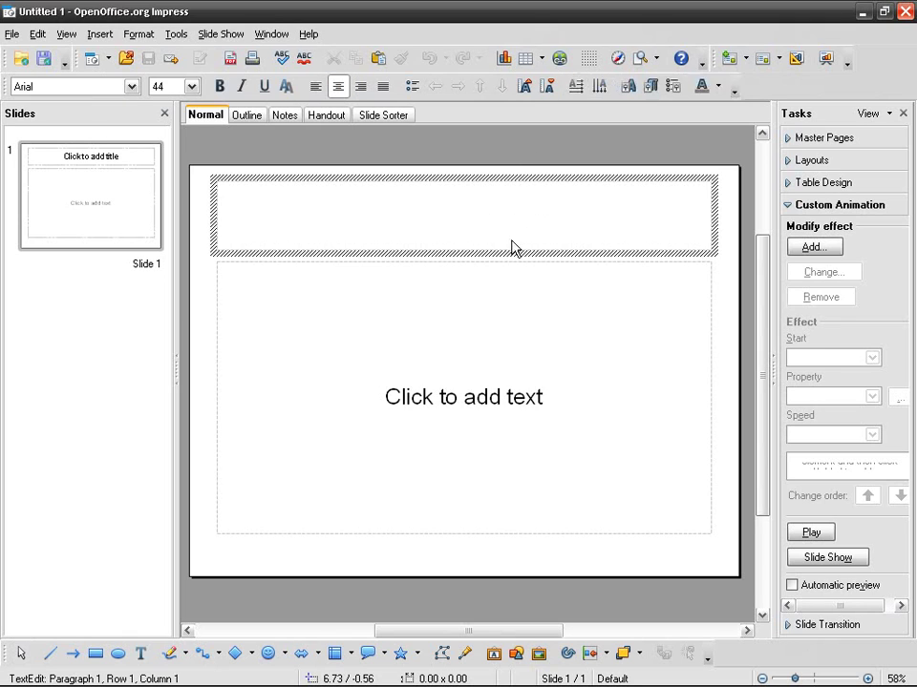
type("kfdhgdjkfshgk")
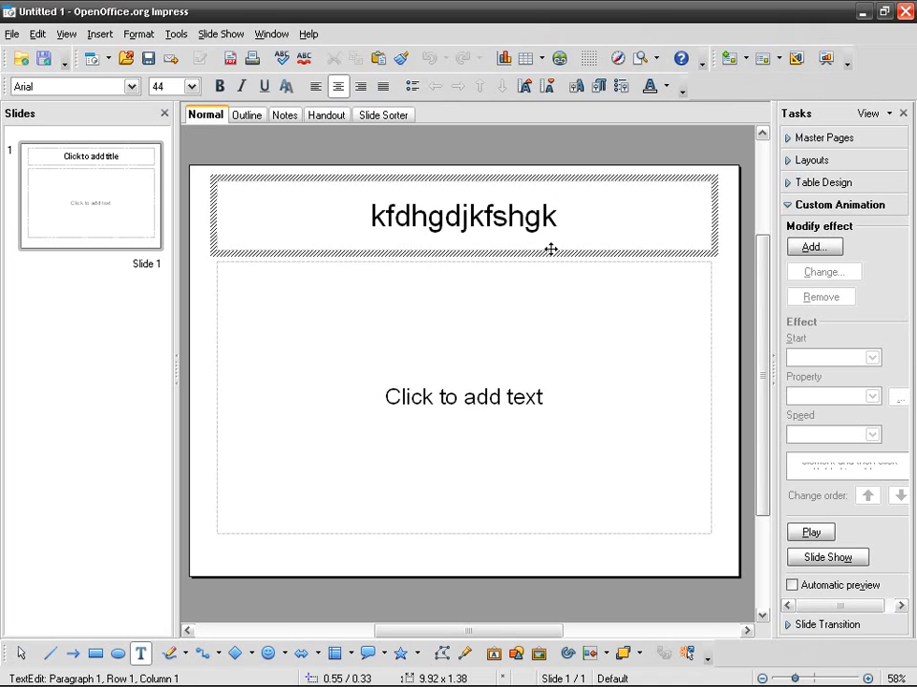
left_click(467, 388)
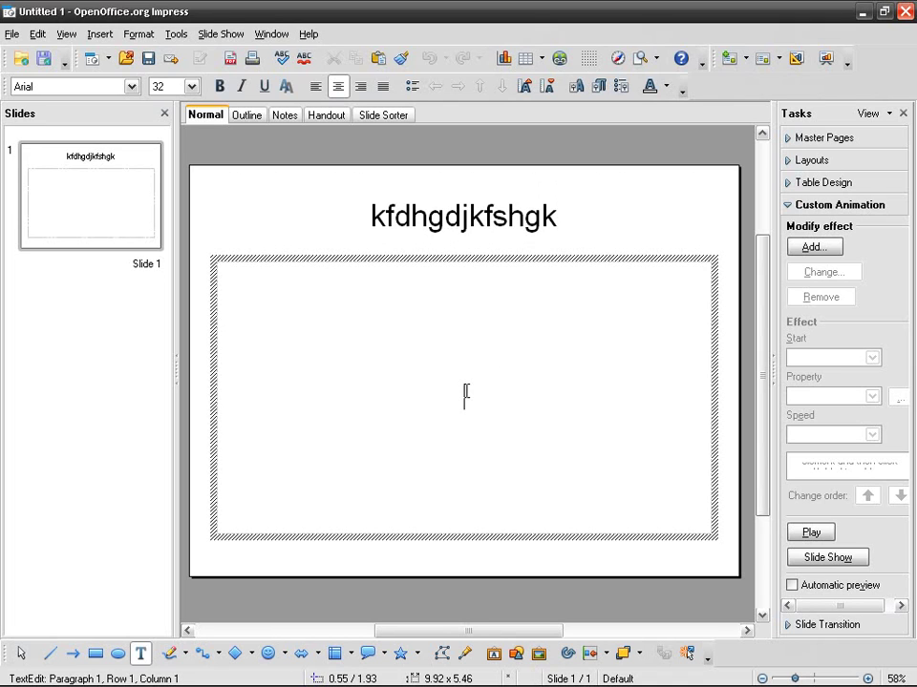
type("dhfjkghdkjfhgkjdfhk")
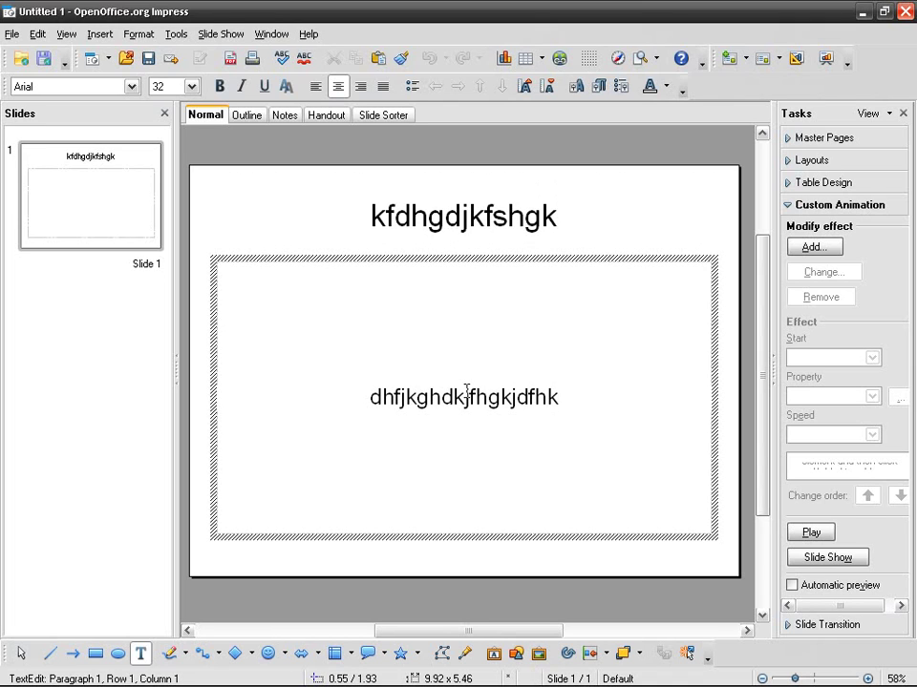
left_click(458, 177)
Step: Add a new second slide after slide 1 and display it in the editor
right_click(109, 218)
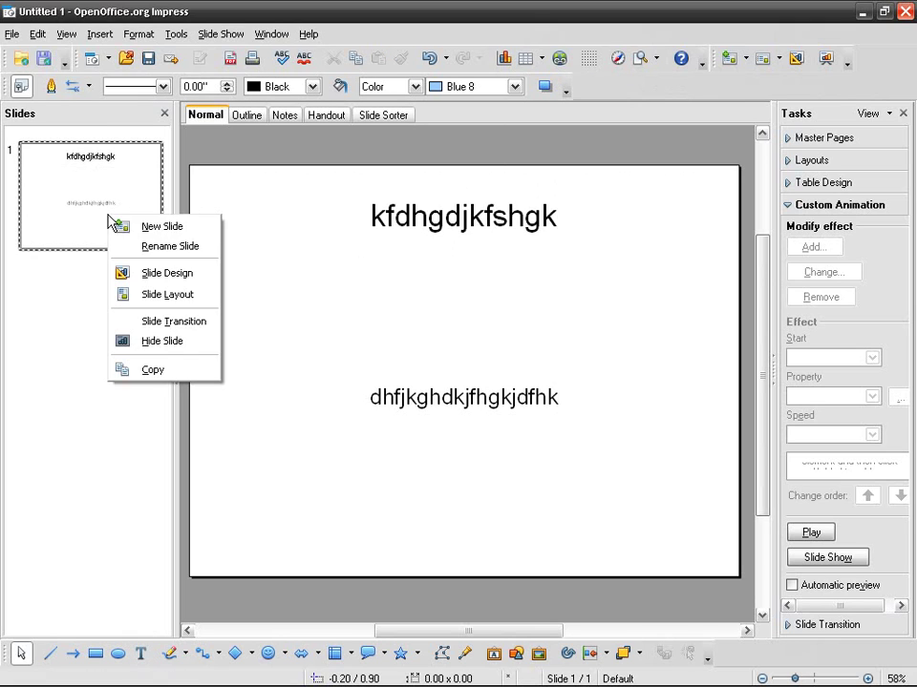
left_click(153, 229)
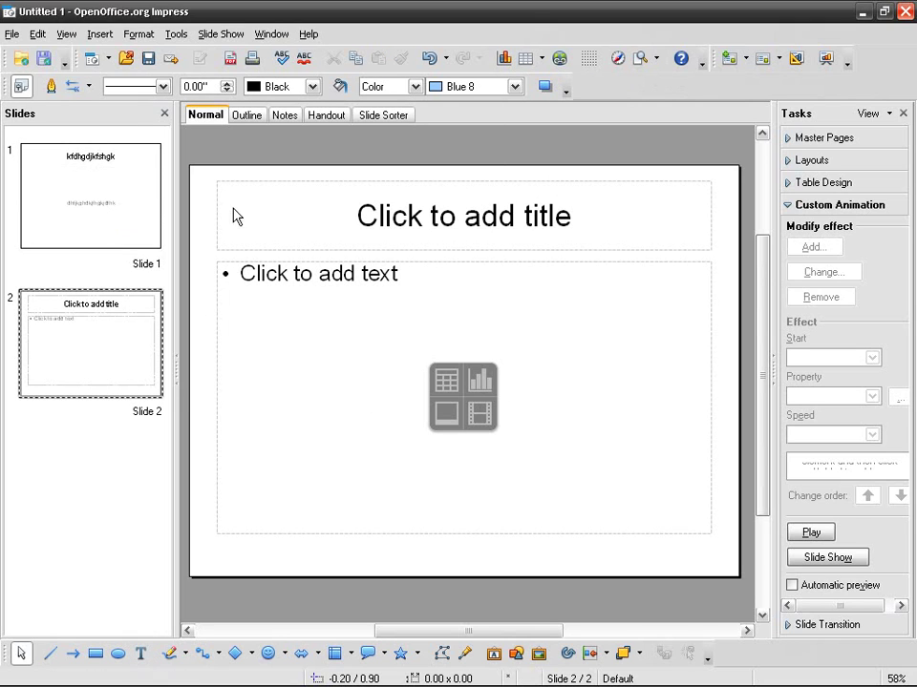
right_click(72, 211)
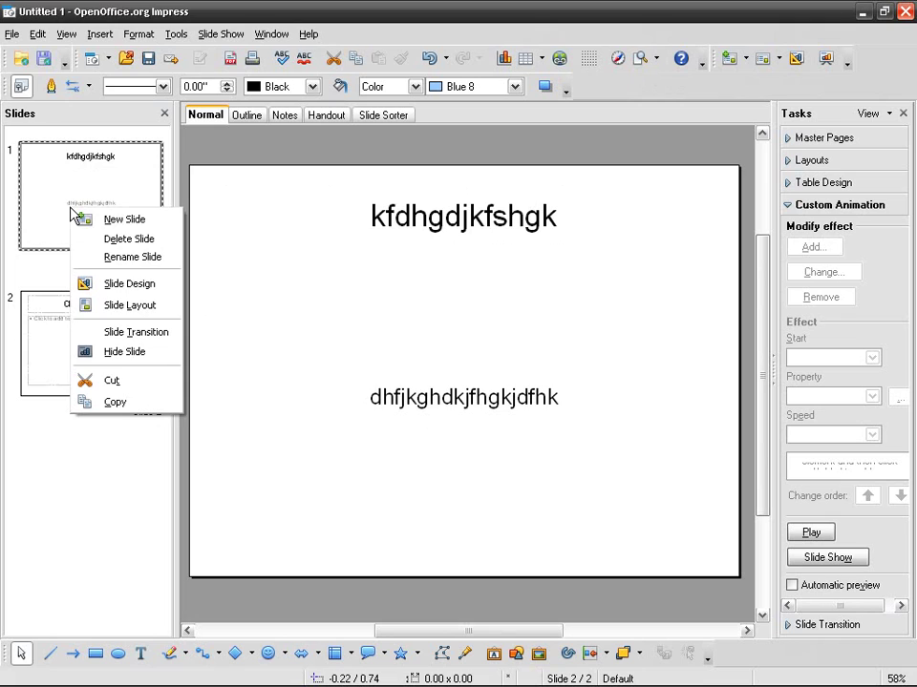
left_click(41, 331)
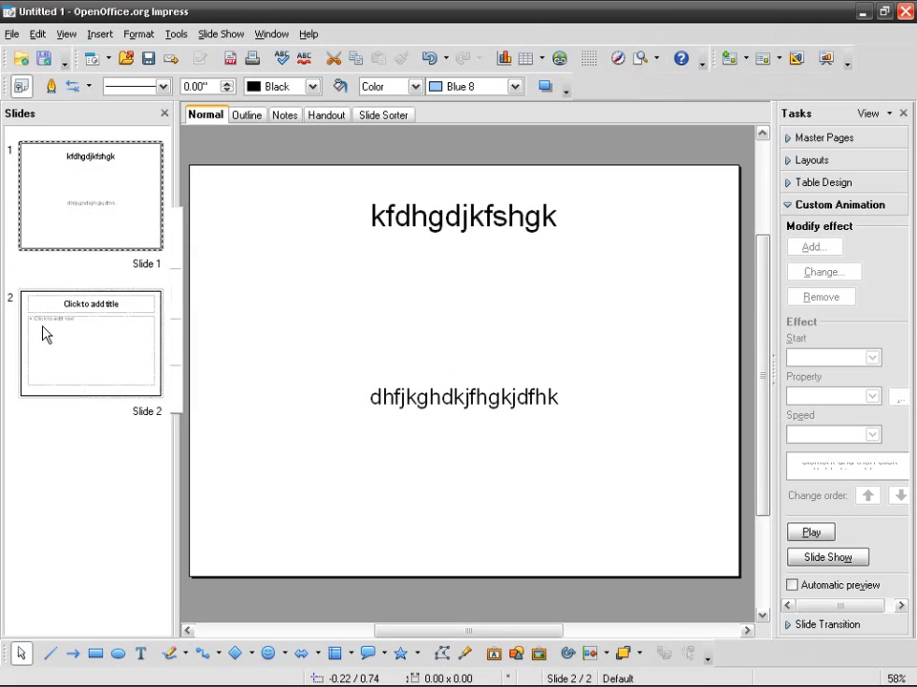
left_click(41, 331)
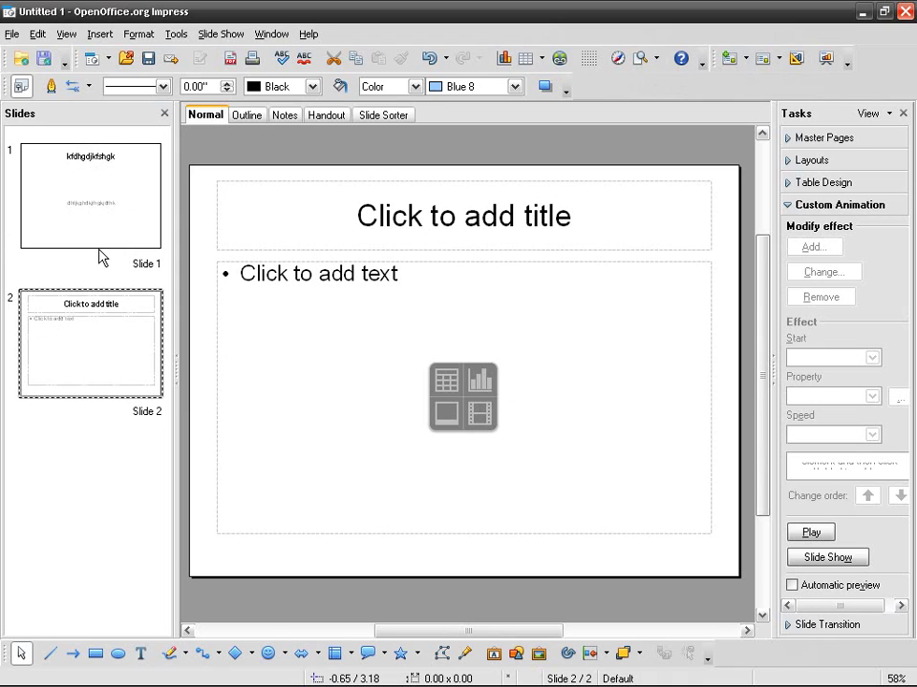
left_click(444, 254)
Step: Replace slide 2's filler title with 'Why I love spring' and add the bullet 'It's warm'
type("fdgdfsjkgjk")
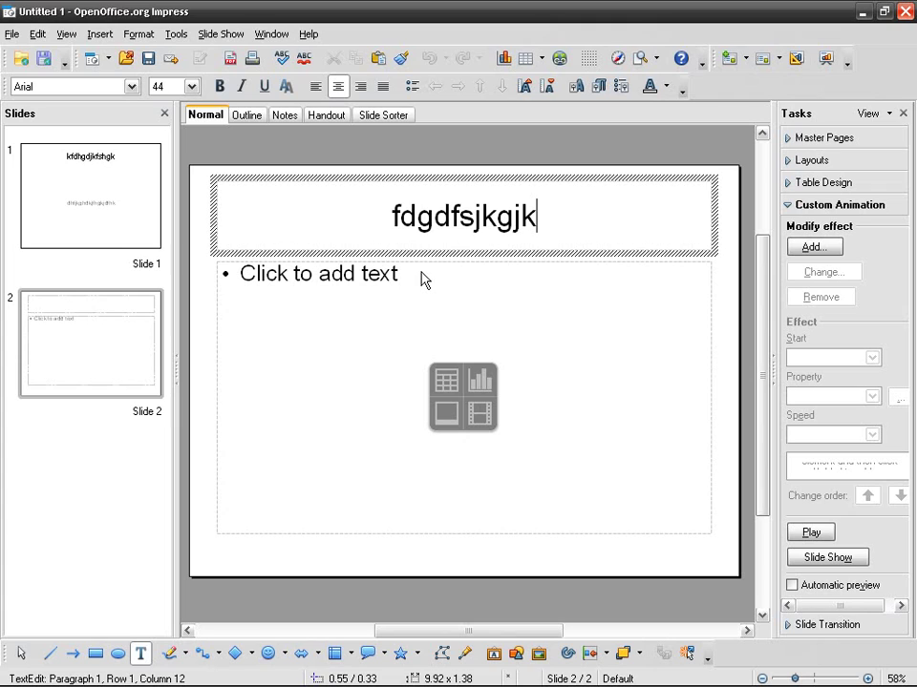
double_click(468, 218)
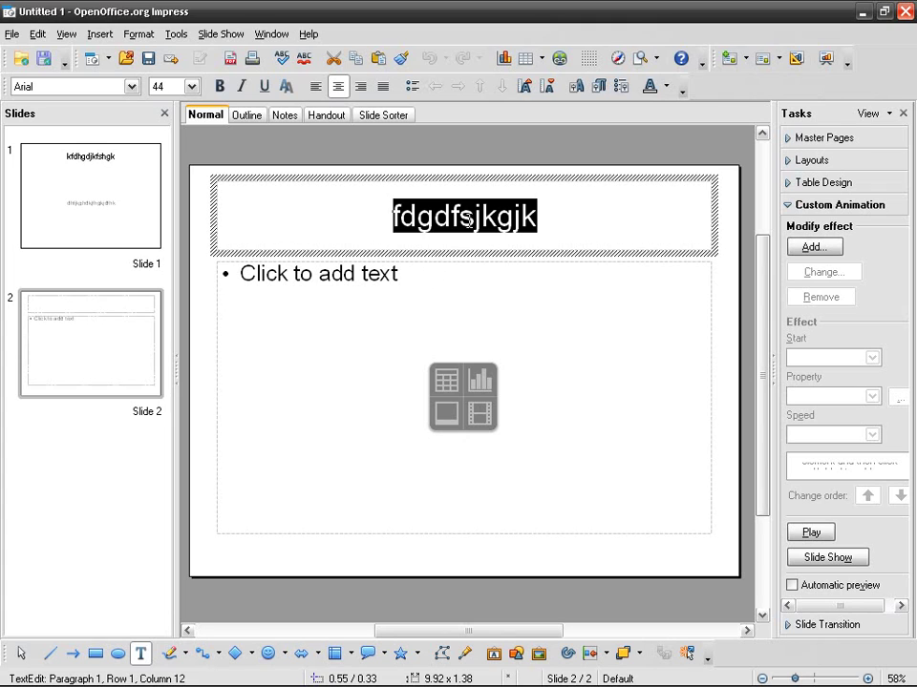
type("Why I love spring")
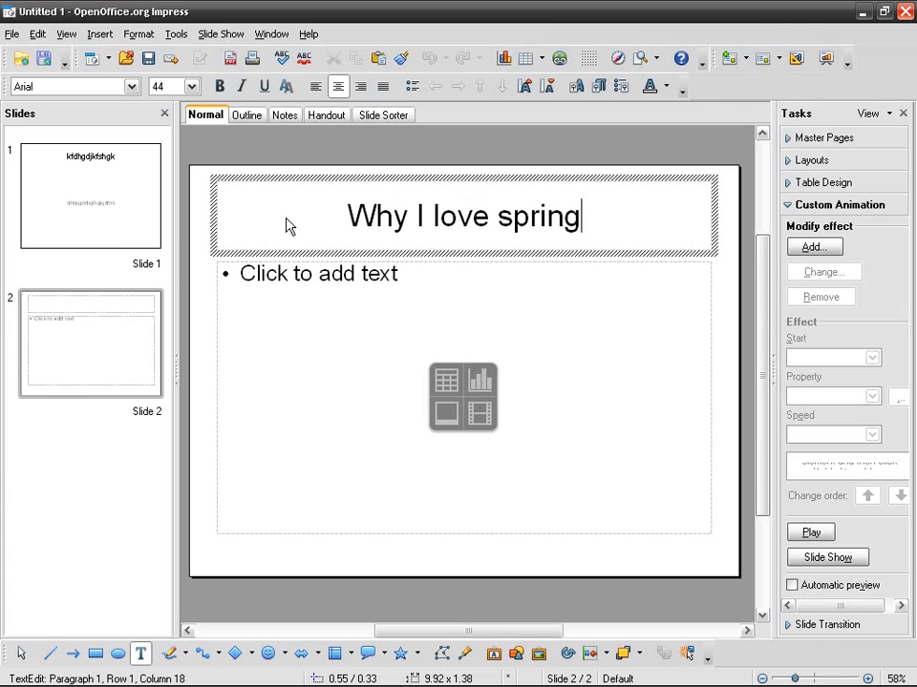
left_click(201, 217)
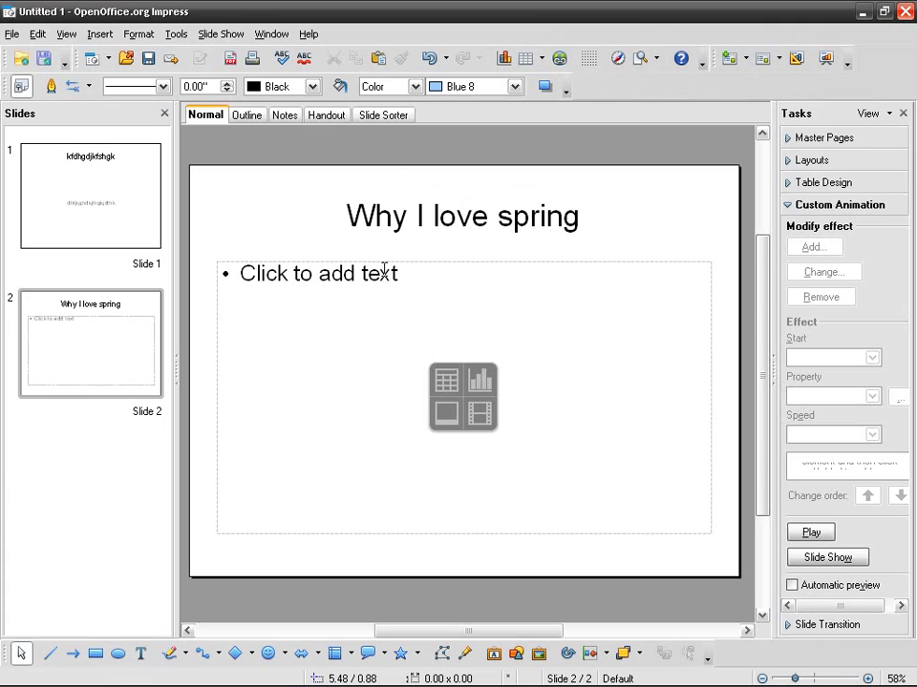
left_click(350, 278)
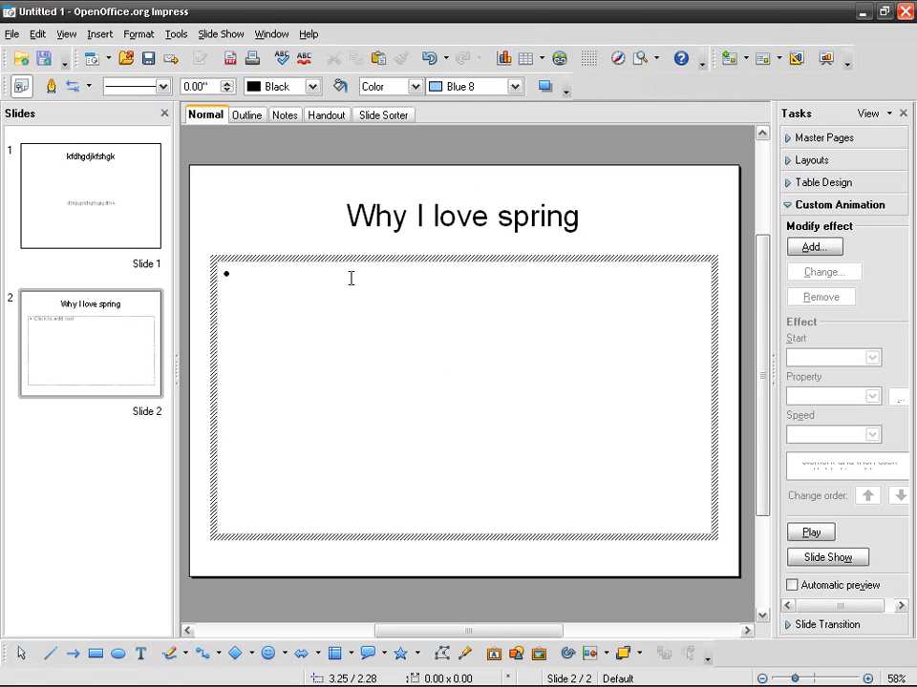
type("It's warm")
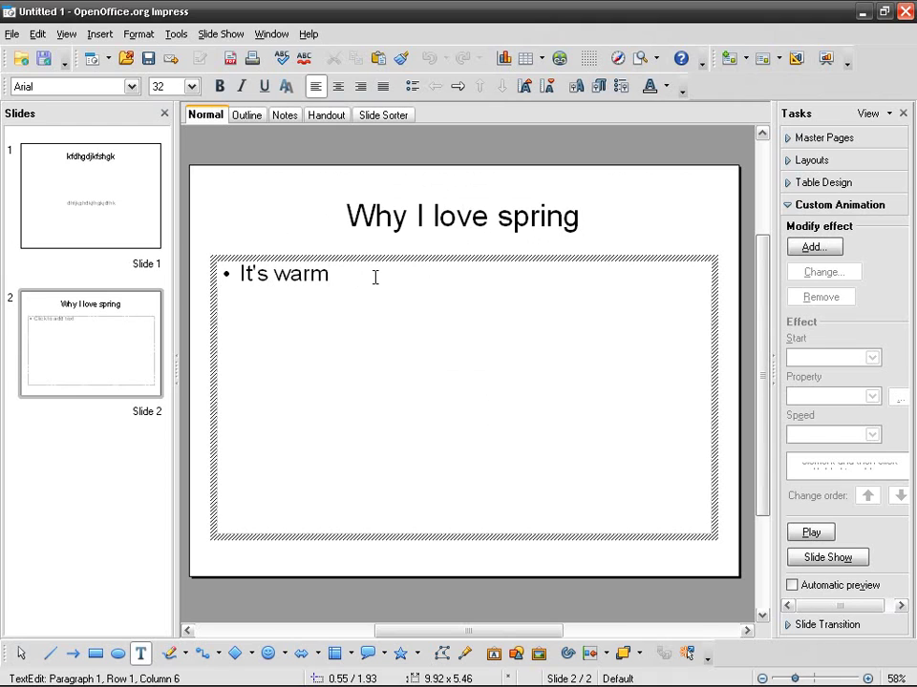
Step: Delete the 'It's warm' bullet text from slide 2's body
left_click(346, 245)
triple_click(283, 272)
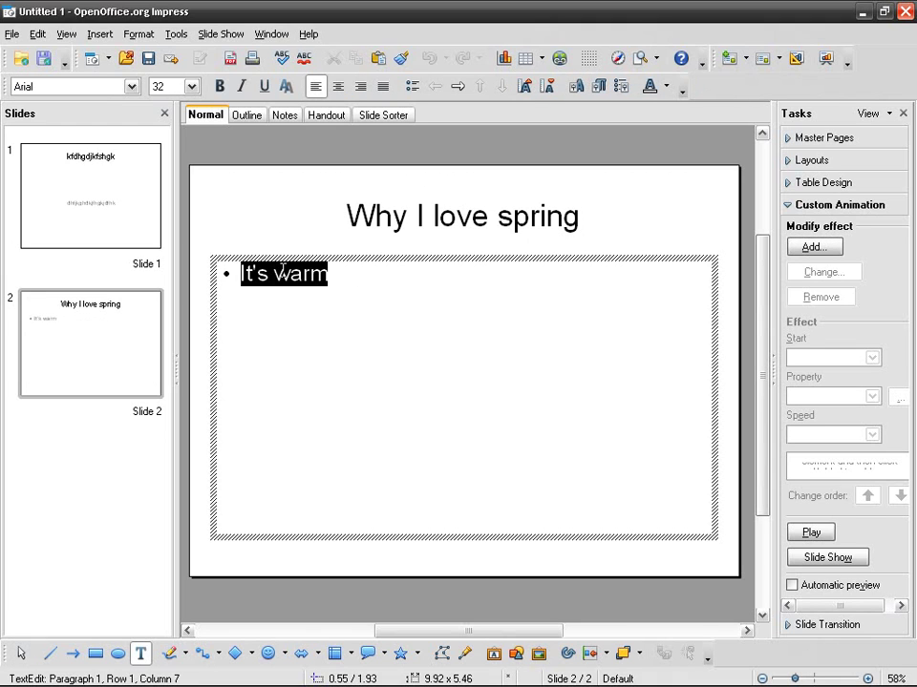
key("BackSpace")
Step: Format the title 'Why I love spring' as 28 pt italic in Light green, without underline
triple_click(425, 213)
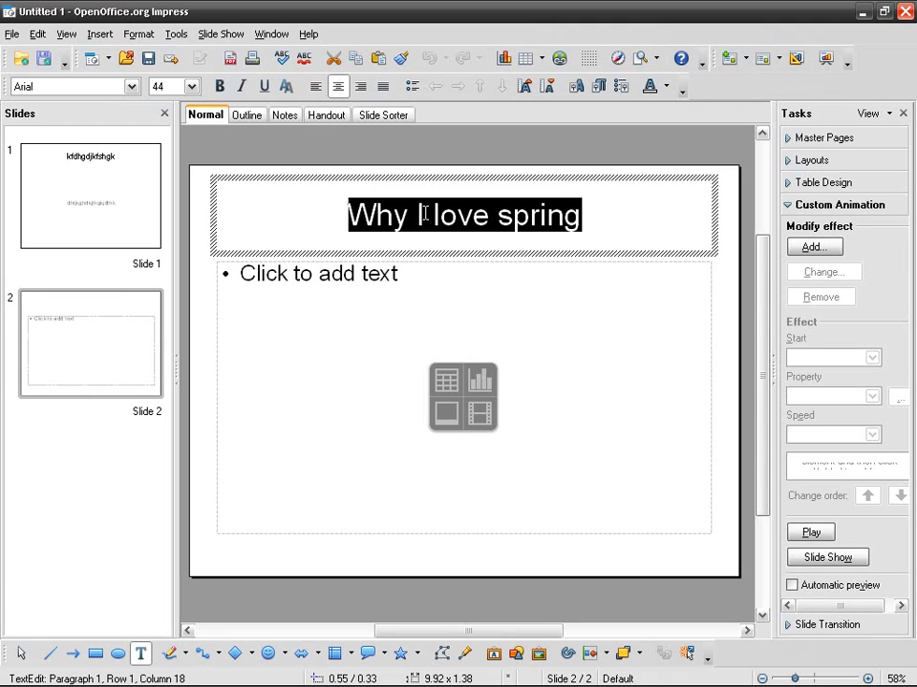
left_click(191, 87)
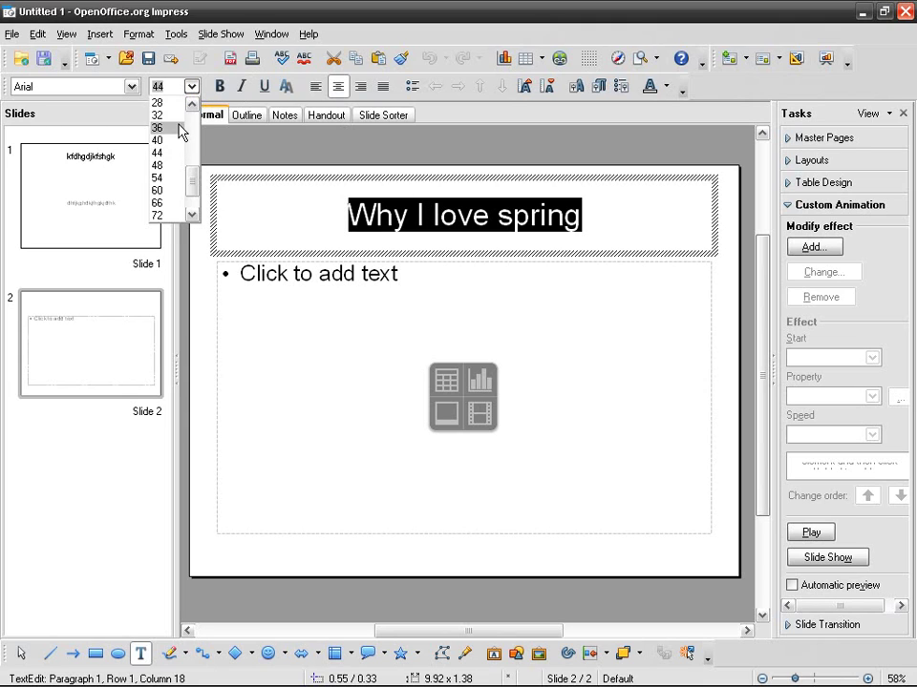
left_click(159, 102)
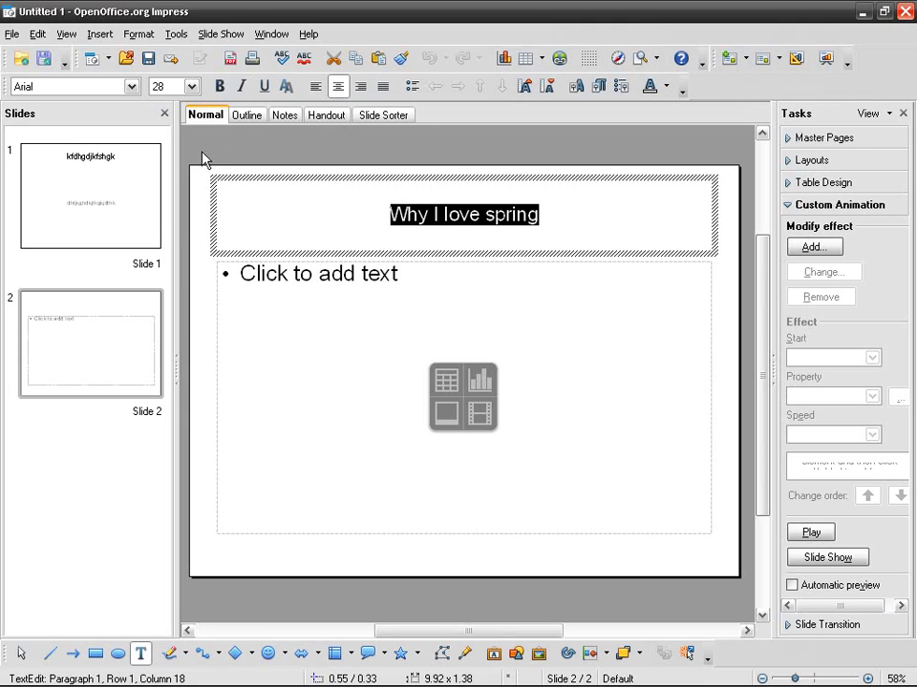
left_click(263, 89)
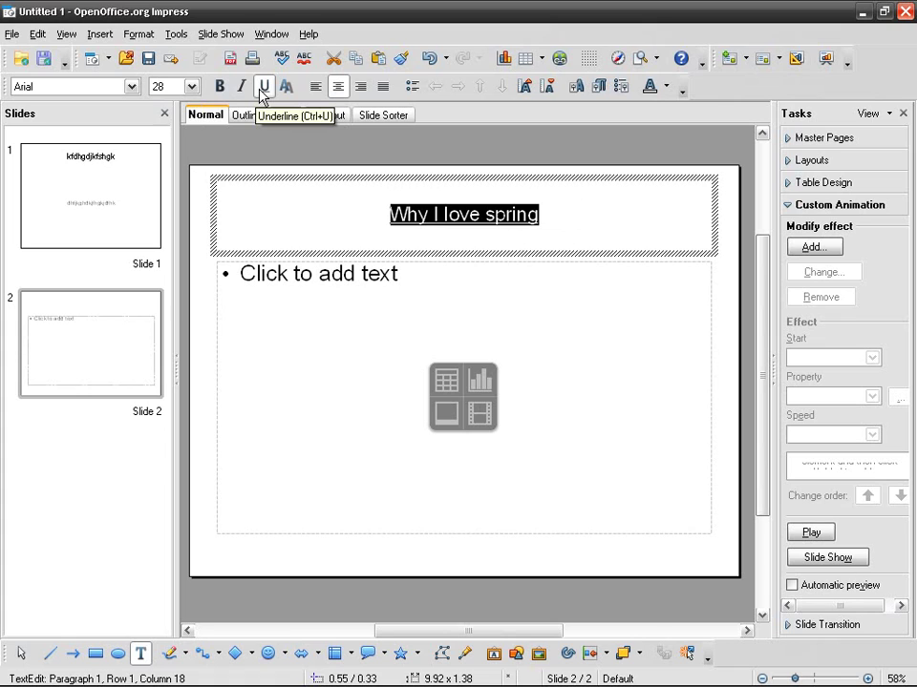
left_click(263, 88)
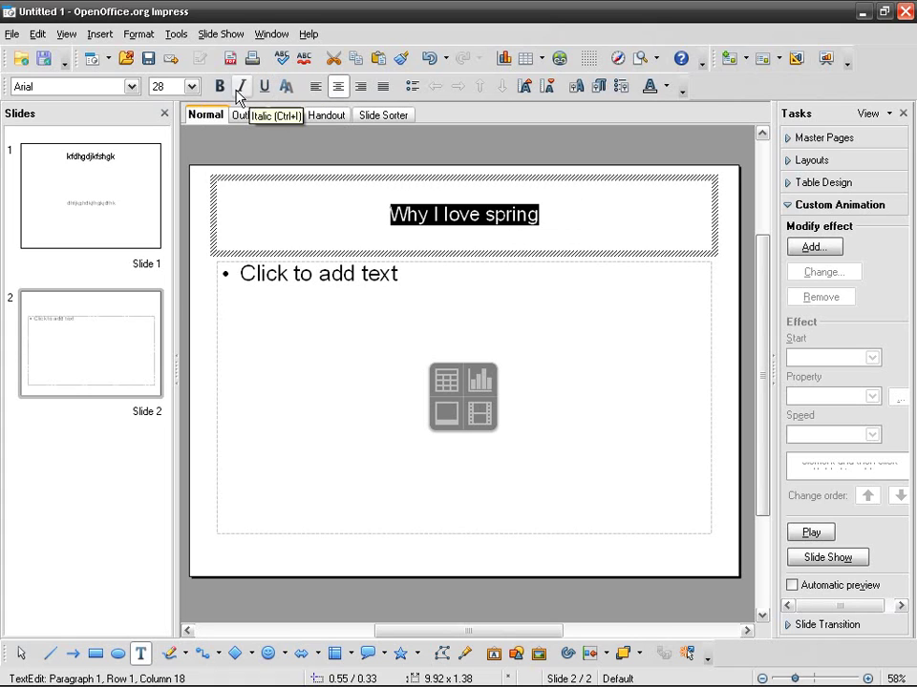
left_click(241, 91)
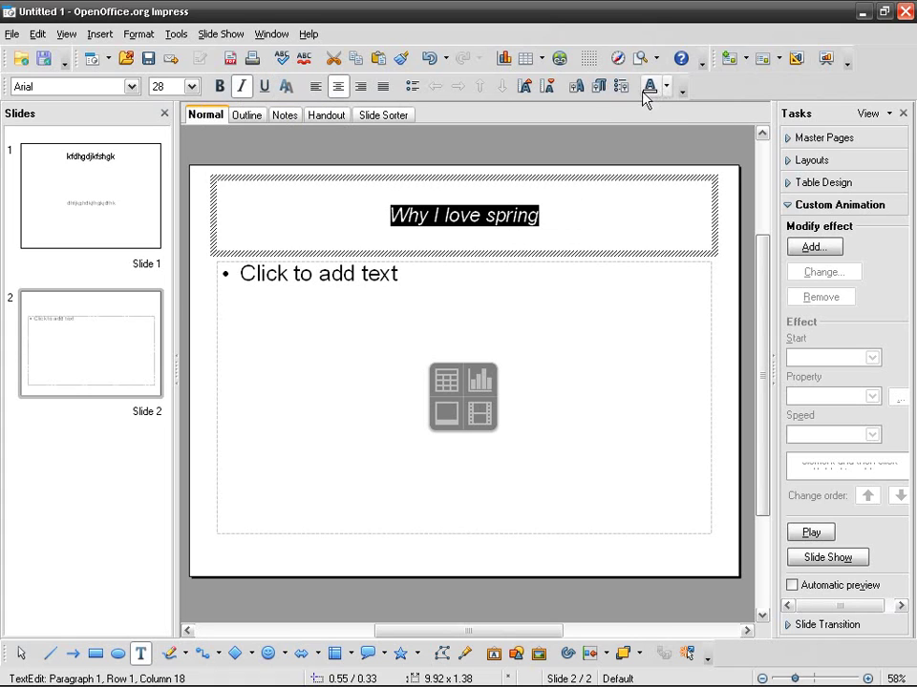
left_click(666, 87)
left_click(656, 141)
left_click(428, 144)
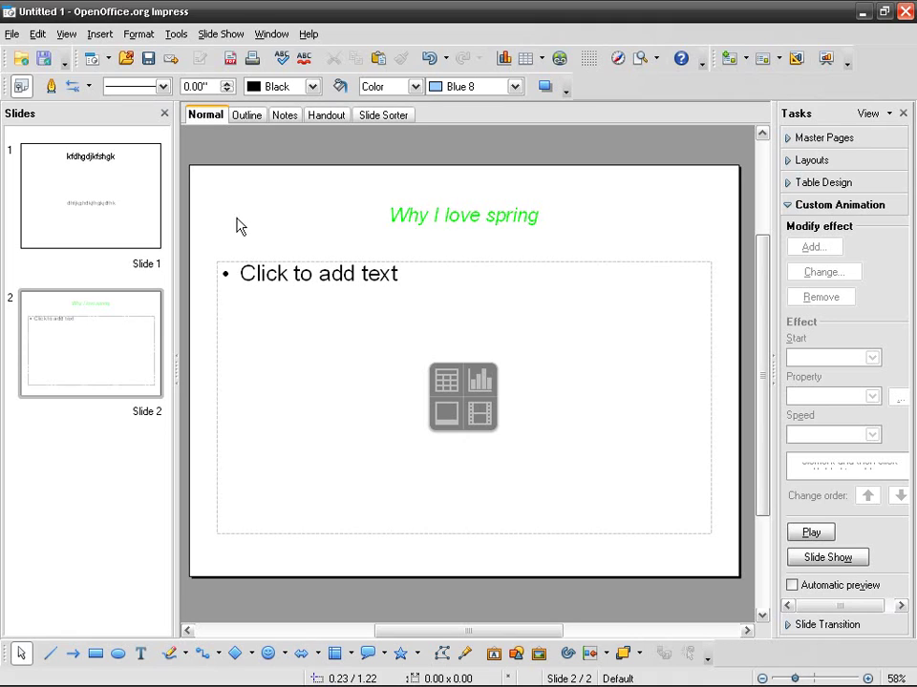
triple_click(471, 211)
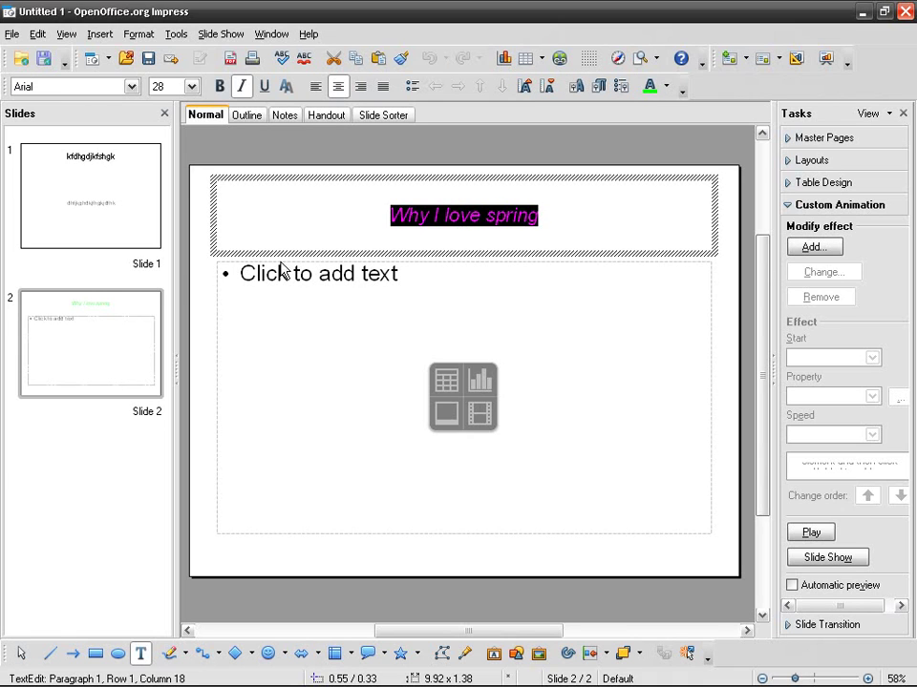
left_click(199, 262)
left_click(432, 212)
triple_click(490, 216)
left_click(327, 154)
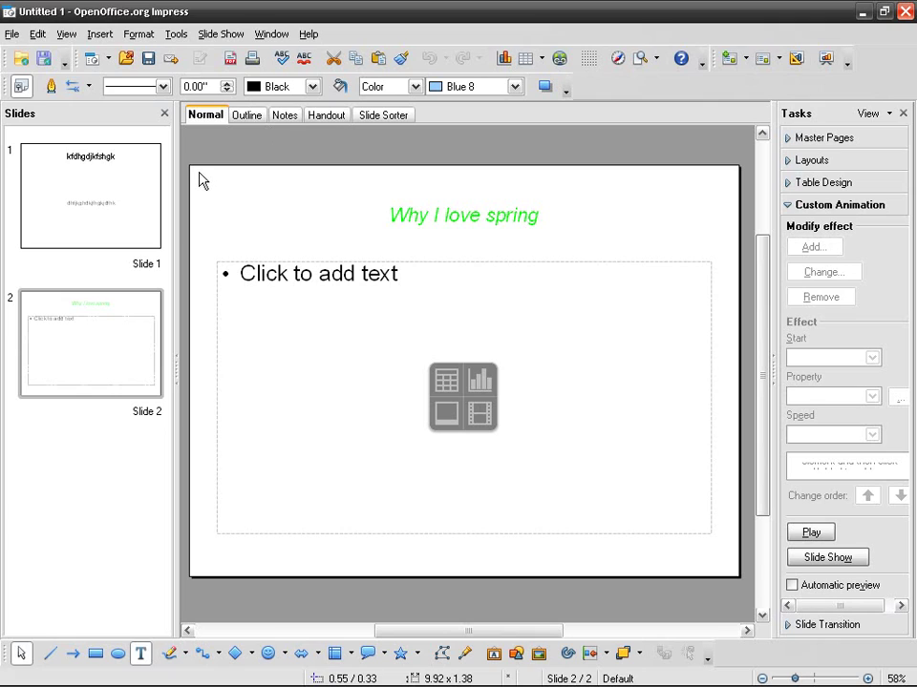